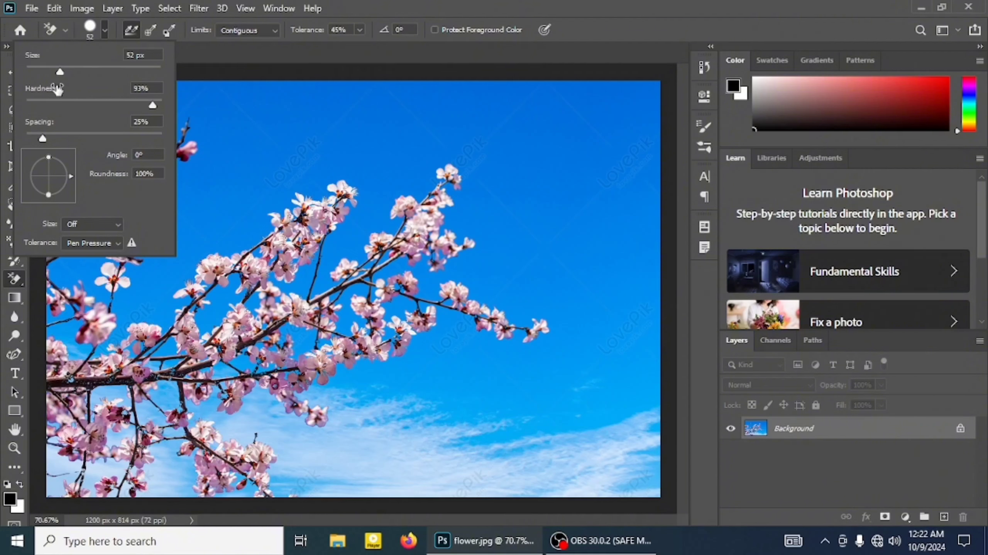
Set the Background Eraser brush to a size of 281 px and a hardness of 34%
left_click_drag(70, 75, 86, 115)
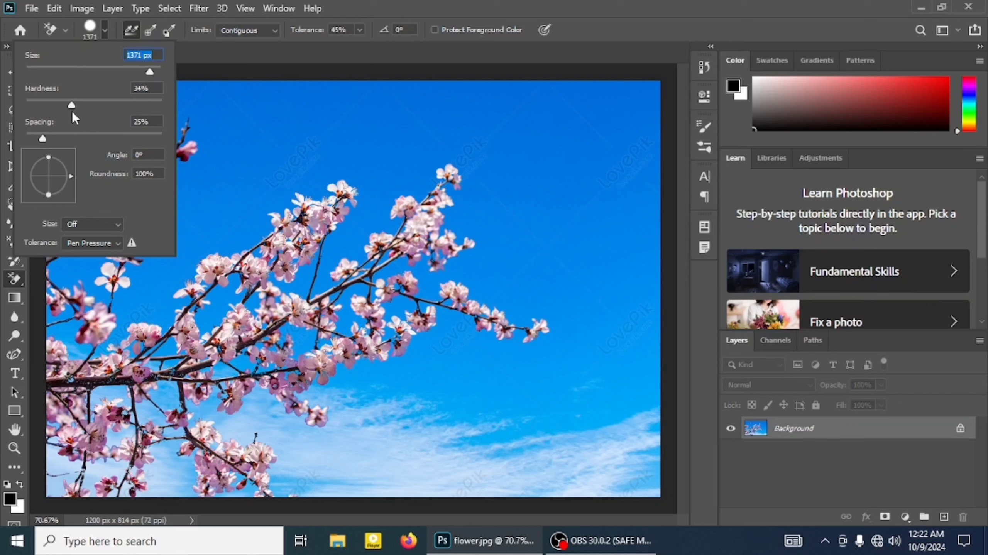
key("Tab")
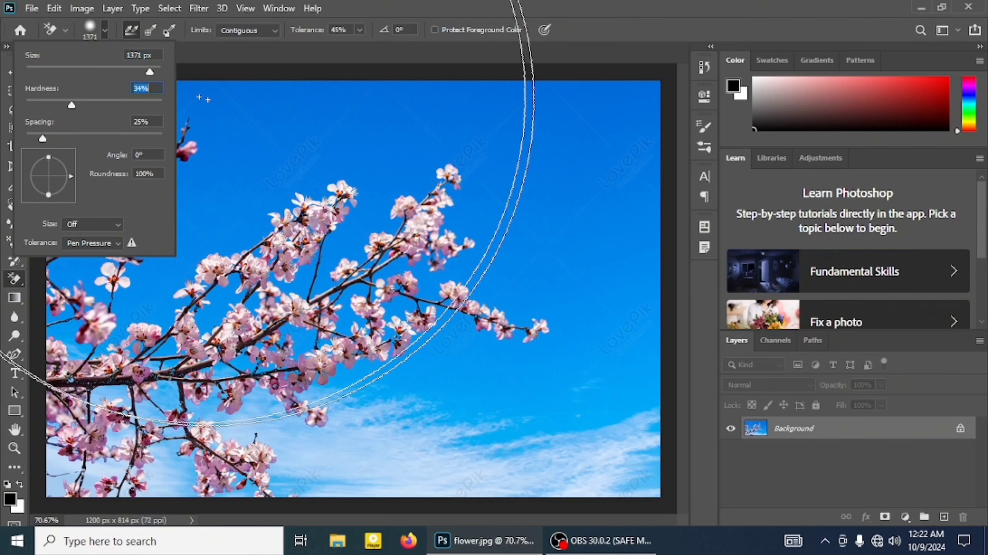
left_click_drag(150, 72, 131, 73)
left_click(209, 59)
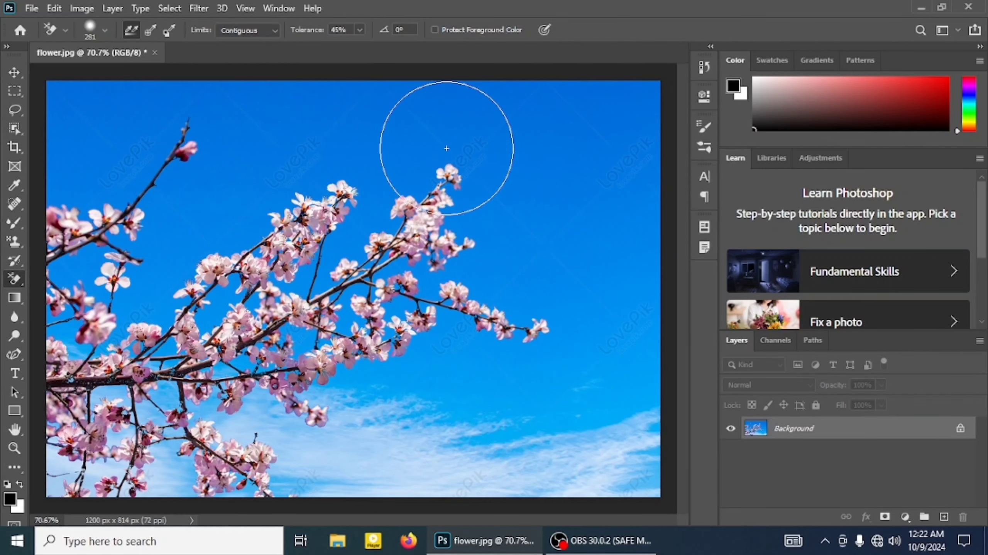
Erase the upper and right-hand sky, central blossoms and sky around the upper-left branch with Background Eraser strokes using continuous sampling
left_click(494, 159)
mouse_move(483, 148)
left_mouse_down()
mouse_move(357, 151)
mouse_move(255, 131)
mouse_move(484, 134)
mouse_move(592, 151)
mouse_move(546, 195)
mouse_move(543, 233)
mouse_move(564, 241)
mouse_move(580, 306)
mouse_move(563, 373)
left_mouse_up()
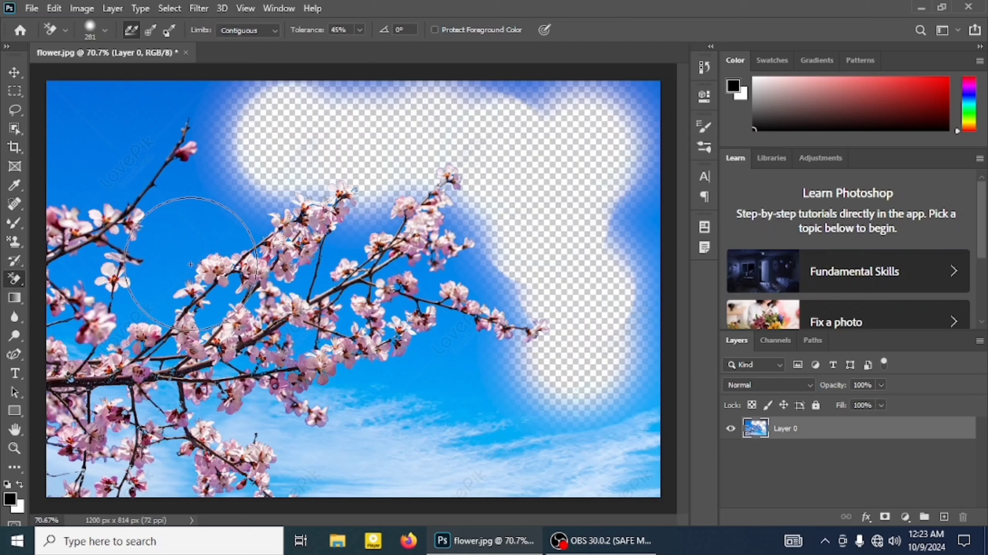
left_click(210, 270)
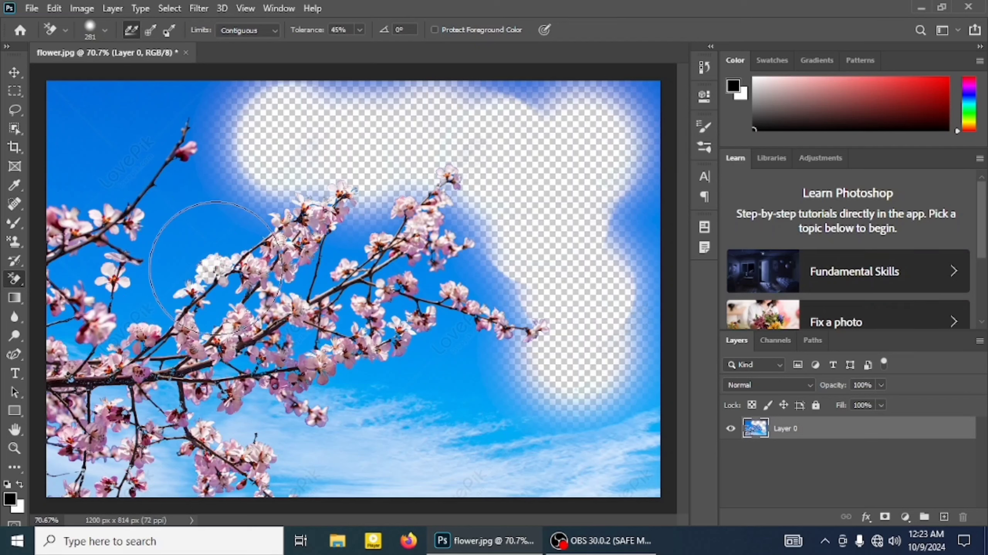
mouse_move(255, 269)
left_mouse_down()
mouse_move(326, 282)
mouse_move(320, 221)
left_mouse_up()
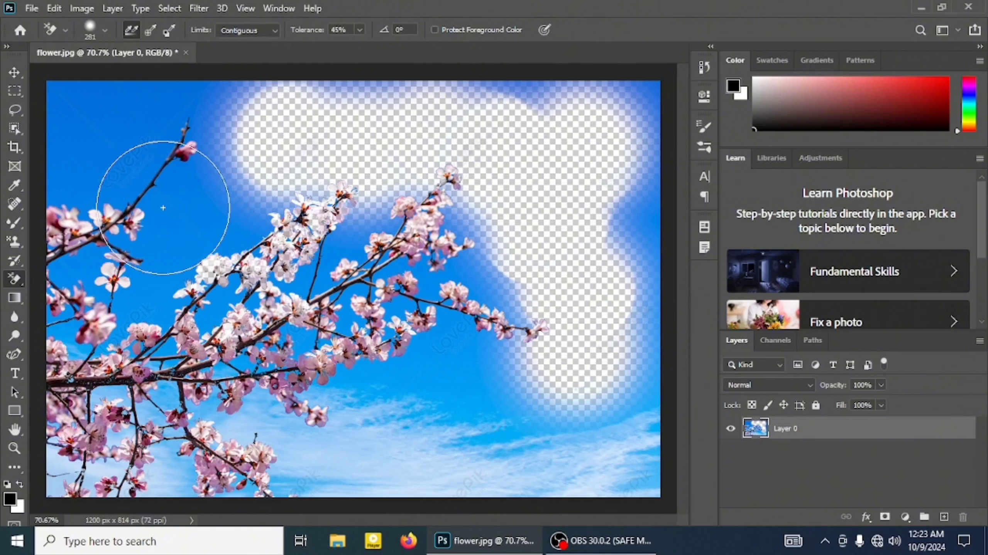
mouse_move(165, 205)
left_mouse_down()
mouse_move(159, 187)
mouse_move(144, 199)
mouse_move(135, 172)
left_mouse_up()
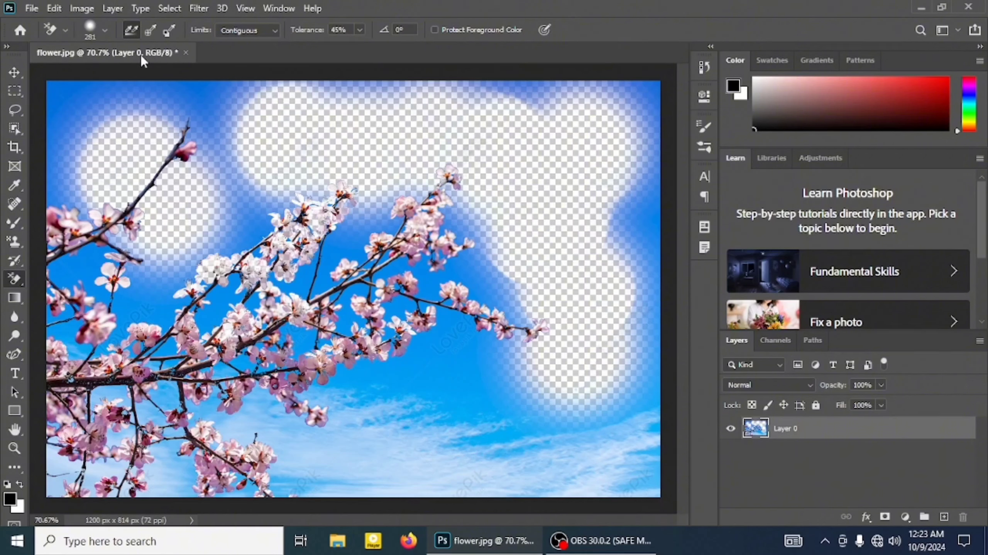
Undo all the continuous-sampling eraser strokes on the flower photo
key("ctrl+z")
key("ctrl+z")
key("ctrl+z")
key("ctrl+z")
key("ctrl+z")
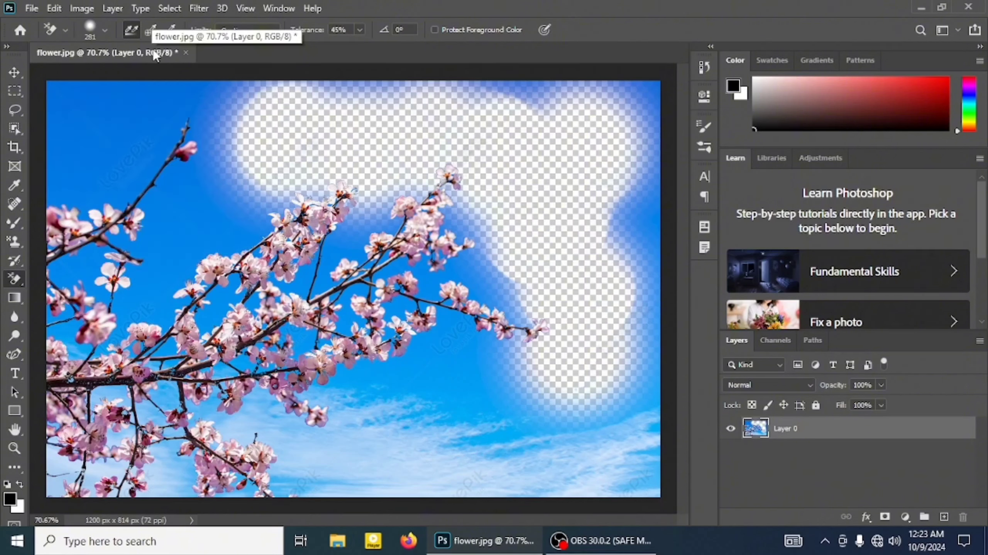
key("ctrl+z")
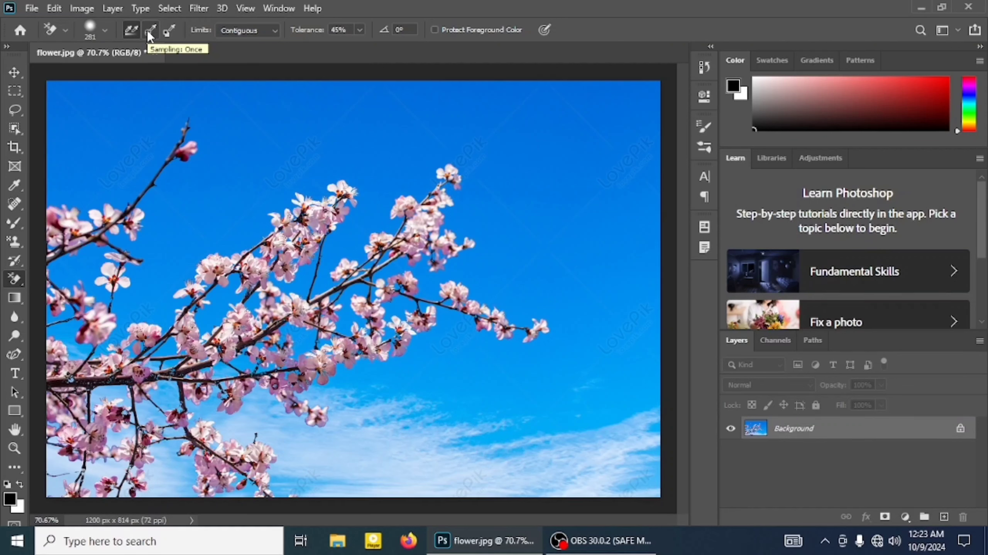
Set the eraser sampling to Once and erase the sky across the upper part of the photo and around the branches
left_click(149, 31)
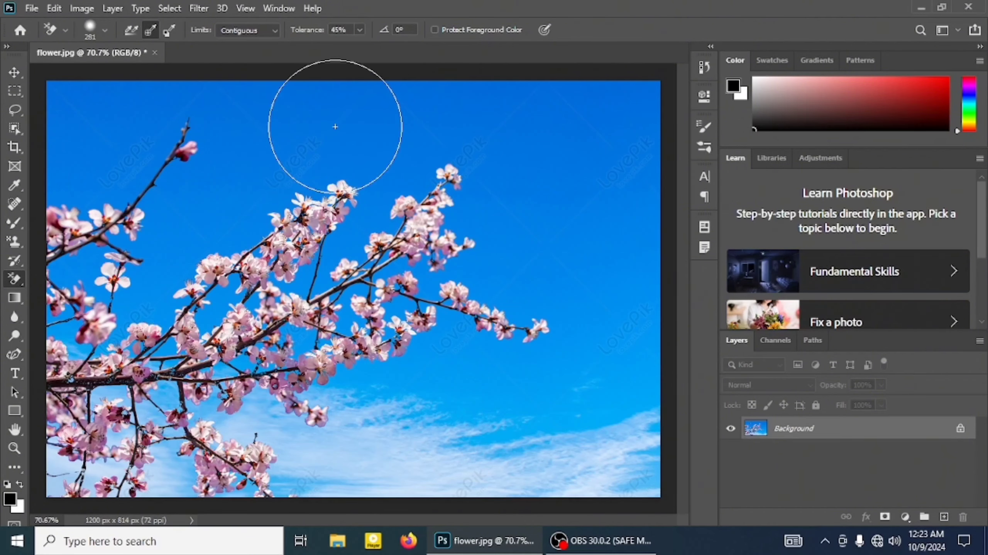
left_click(382, 159)
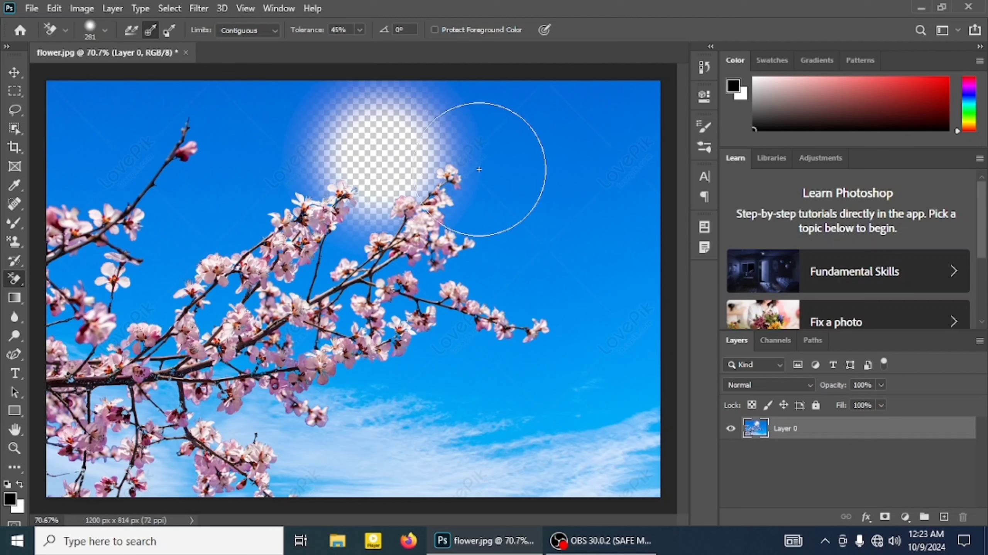
mouse_move(514, 170)
left_mouse_down()
mouse_move(279, 157)
mouse_move(295, 253)
mouse_move(272, 273)
mouse_move(255, 234)
mouse_move(346, 280)
left_mouse_up()
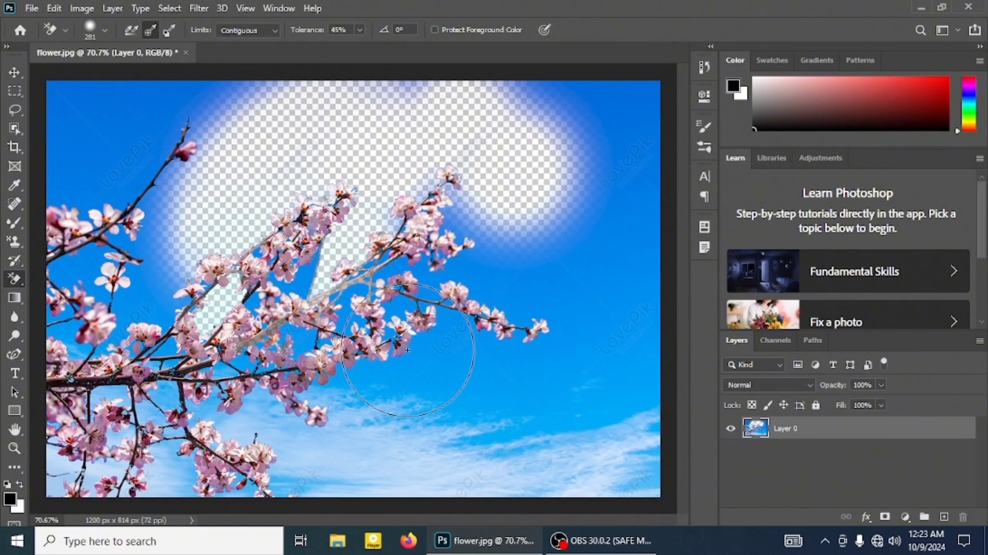
left_click_drag(530, 287, 544, 280)
mouse_move(575, 245)
left_mouse_down()
mouse_move(560, 134)
mouse_move(480, 107)
mouse_move(181, 112)
mouse_move(86, 167)
mouse_move(112, 206)
mouse_move(172, 166)
mouse_move(210, 159)
left_mouse_up()
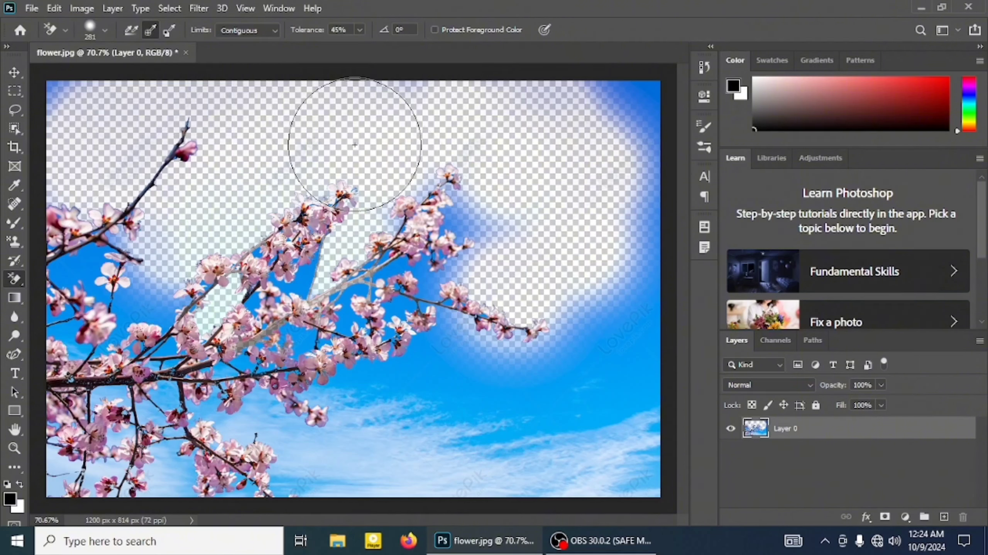
Set the eraser sampling to Background Swatch and undo all the sky erasures
left_click(173, 33)
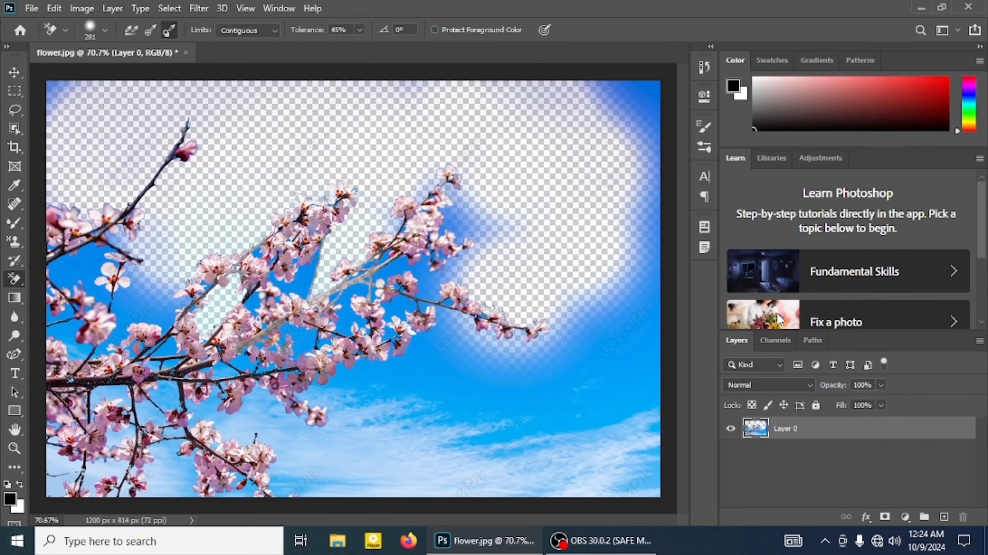
key("ctrl+z")
key("ctrl+z")
key("ctrl+z")
key("ctrl+z")
key("ctrl+z")
key("ctrl+z")
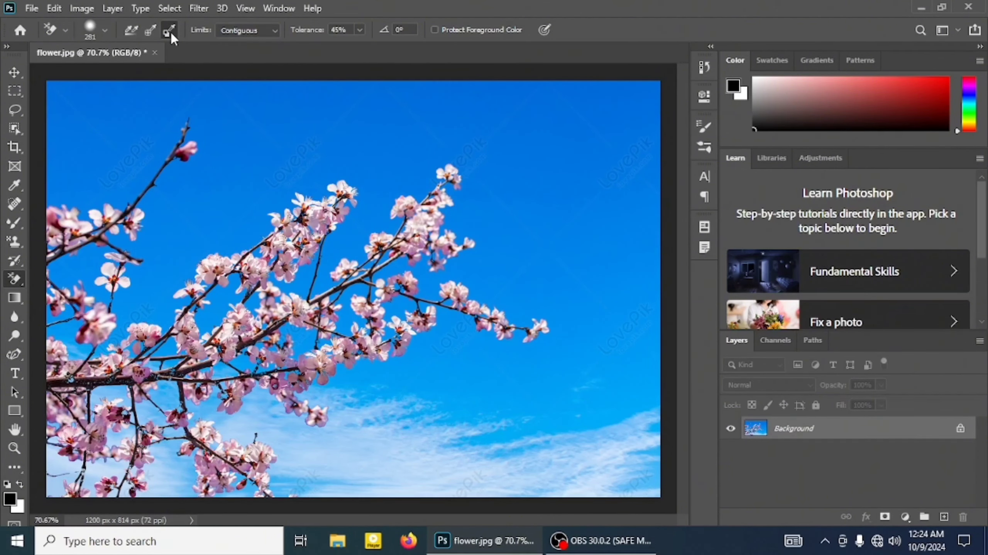
Set the background colour to green 0fee09 and test the Background Eraser near the photo's lower-left blossoms
left_click(18, 509)
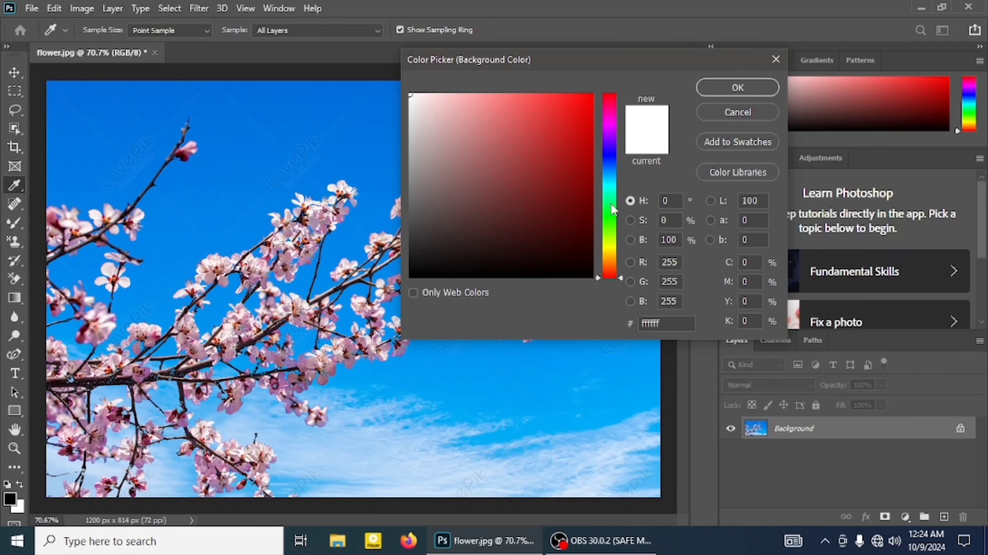
left_click(610, 219)
left_click(586, 106)
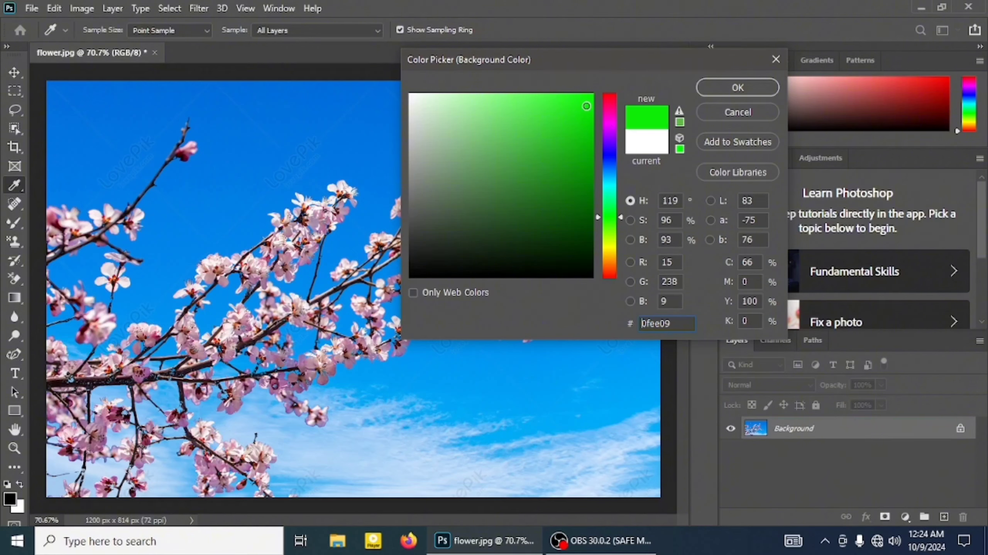
left_click(732, 89)
key("e")
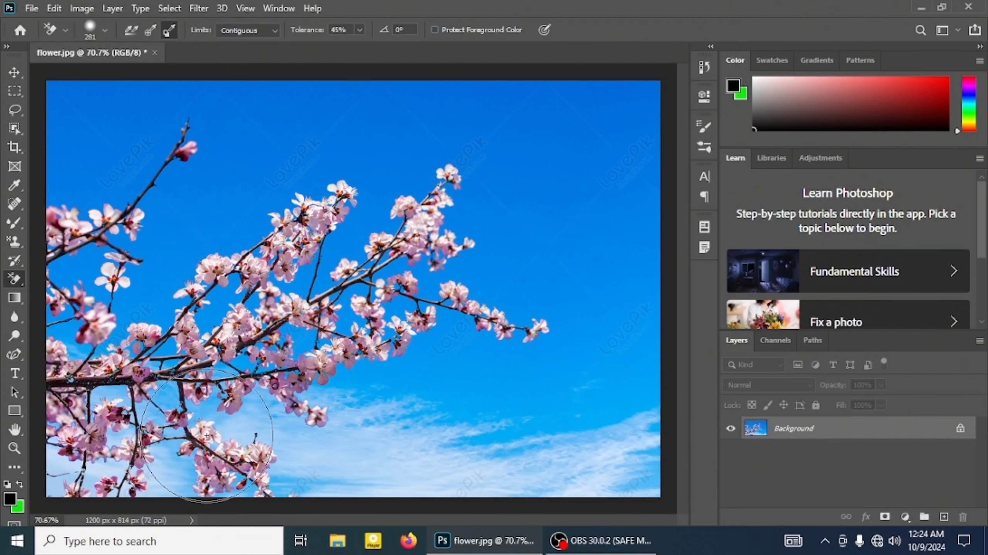
left_click(197, 491)
Set the background colour to dark blue 1231b4
left_click(18, 506)
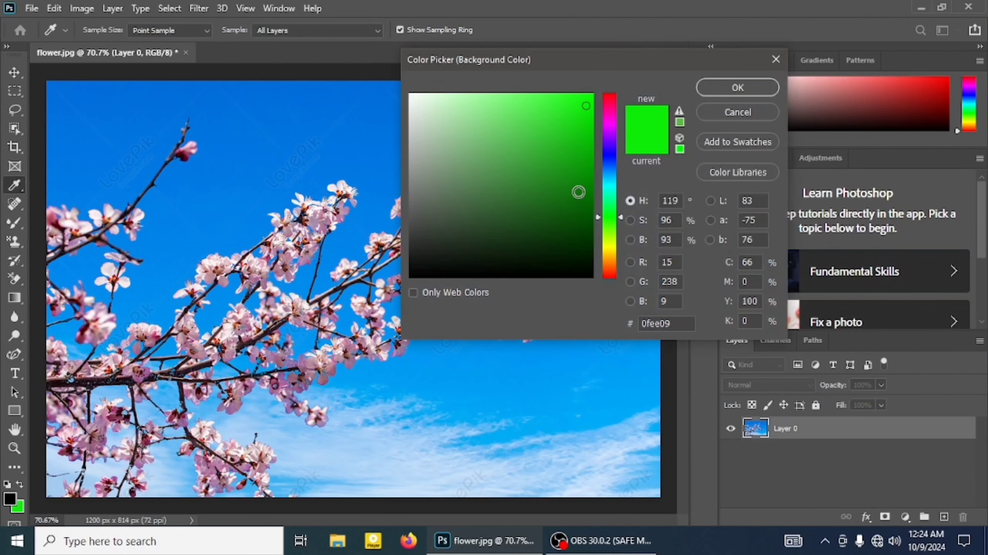
left_click_drag(611, 174, 575, 147)
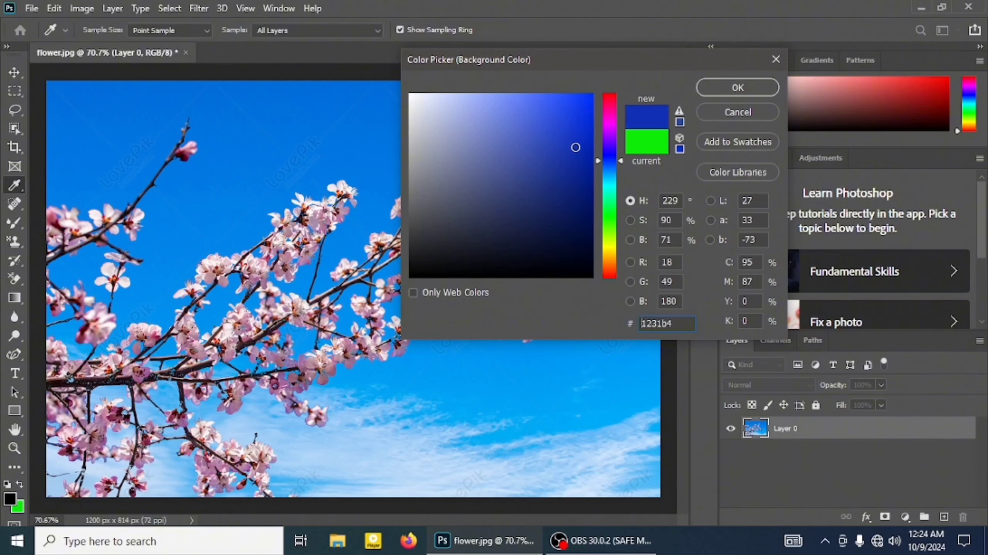
left_click(738, 88)
Try erasing the upper sky by matching the blue background swatch, and undo the strokes
mouse_move(462, 176)
left_mouse_down()
mouse_move(535, 191)
mouse_move(252, 203)
mouse_move(382, 123)
mouse_move(295, 261)
mouse_move(195, 314)
mouse_move(153, 317)
mouse_move(306, 351)
mouse_move(395, 315)
mouse_move(520, 287)
mouse_move(540, 188)
mouse_move(638, 40)
mouse_move(605, 109)
mouse_move(490, 71)
mouse_move(257, 123)
mouse_move(93, 103)
mouse_move(50, 192)
mouse_move(129, 250)
mouse_move(90, 249)
left_mouse_up()
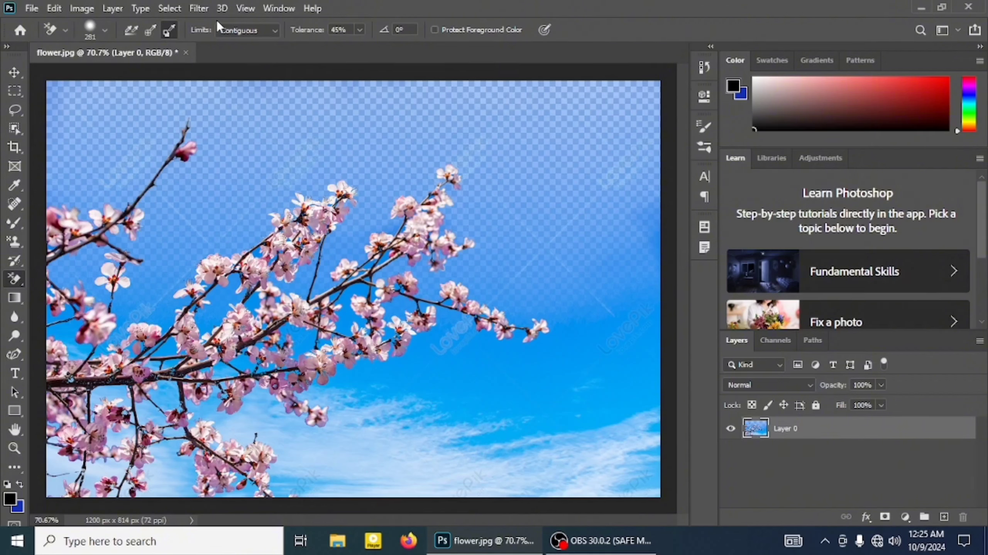
left_click(270, 33)
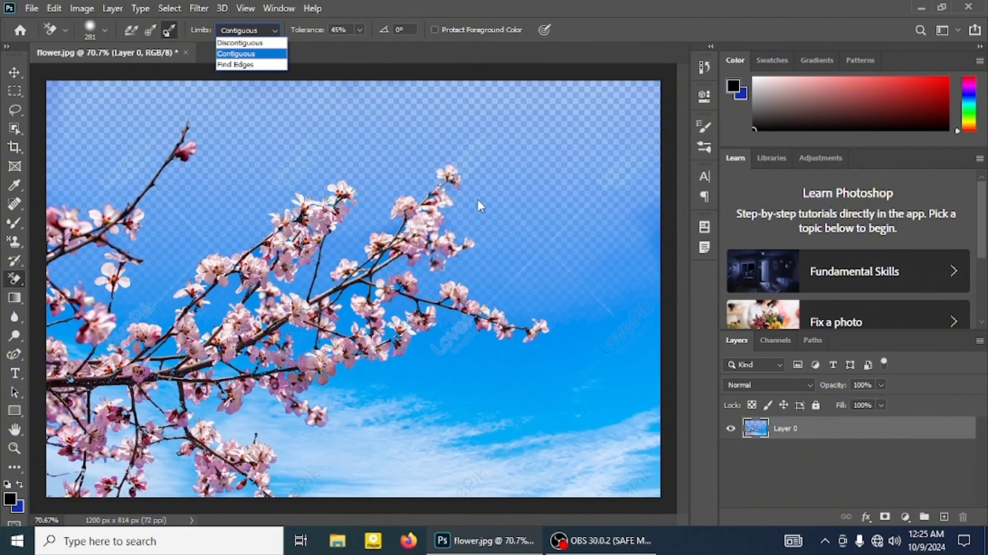
left_click(365, 75)
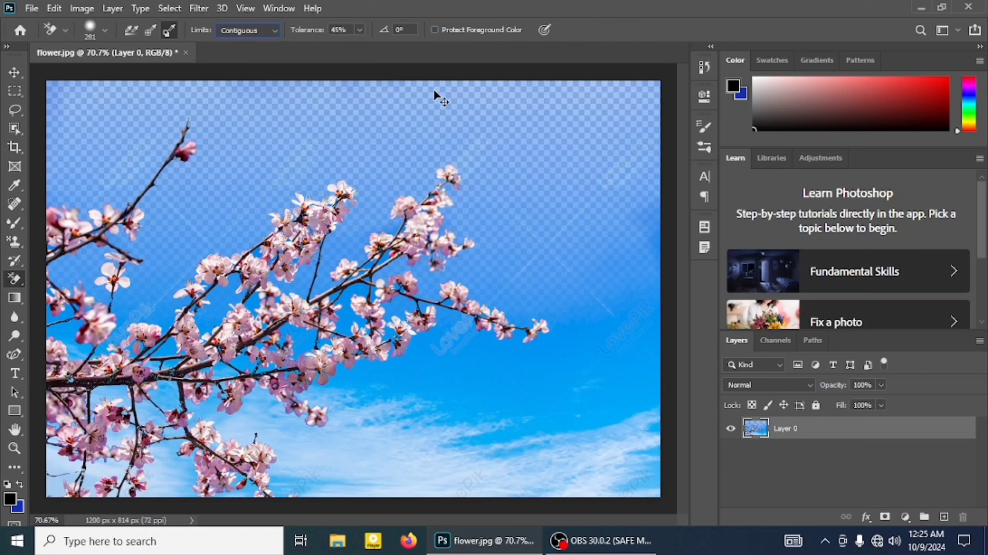
key("ctrl+z")
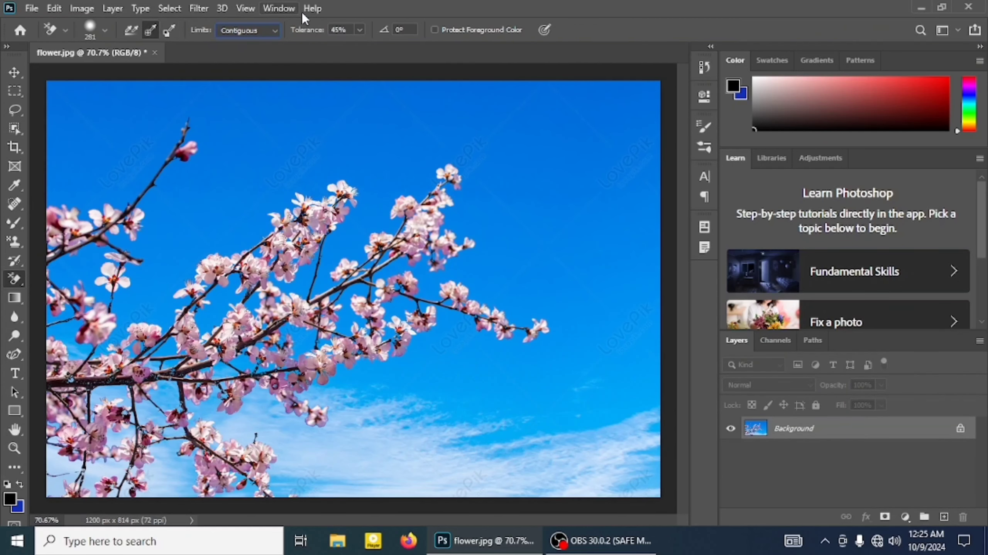
With sampling set to Once and limits set to Contiguous, erase the enclosed sky patch between the central branches
left_click(275, 30)
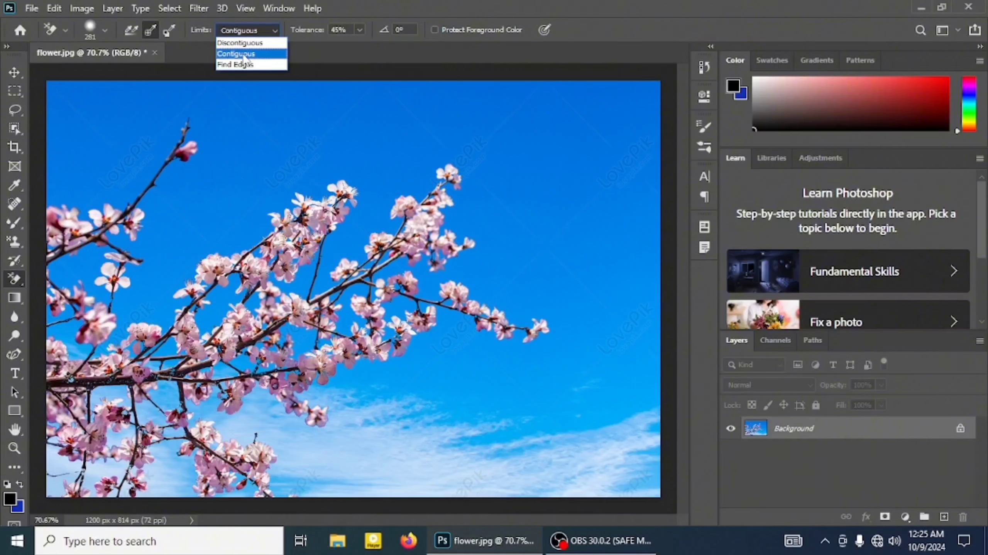
left_click(236, 54)
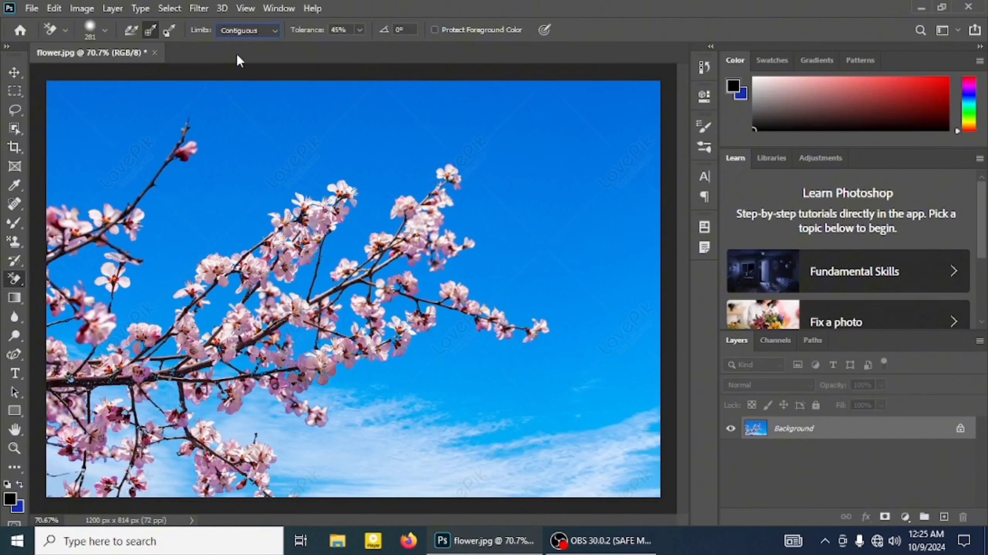
left_click(305, 284)
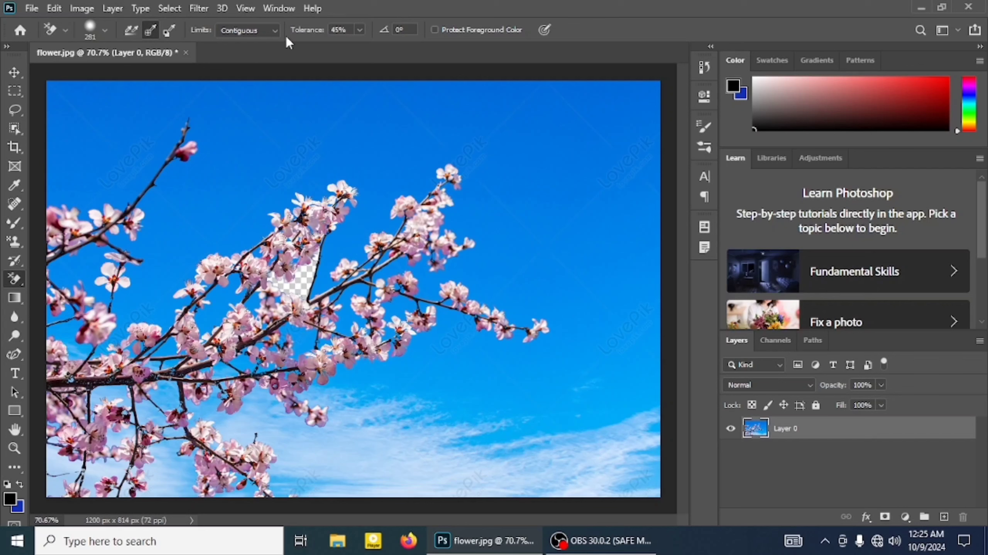
Set the eraser limits to Discontiguous and erase the sky around the central branches and blossoms
left_click(275, 31)
left_click(254, 39)
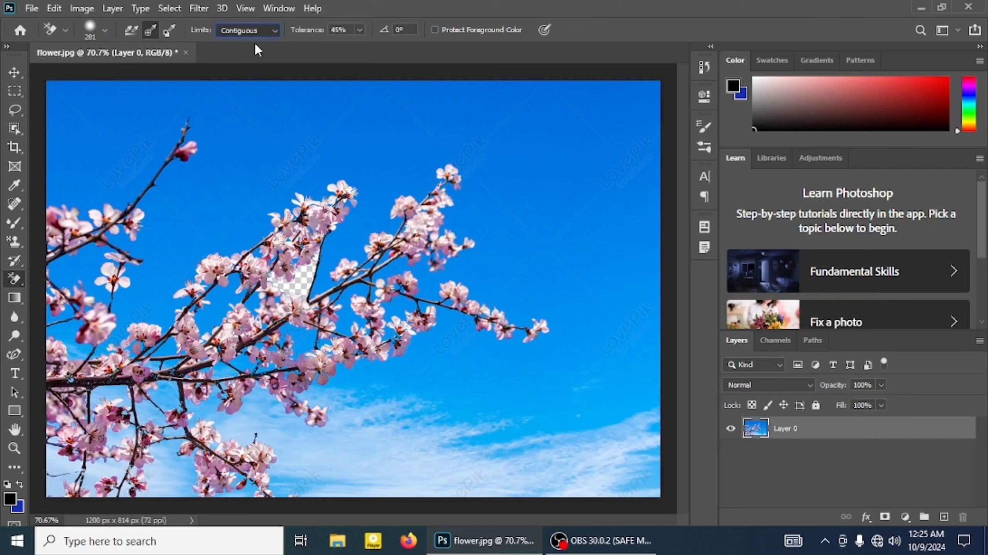
left_click(346, 314)
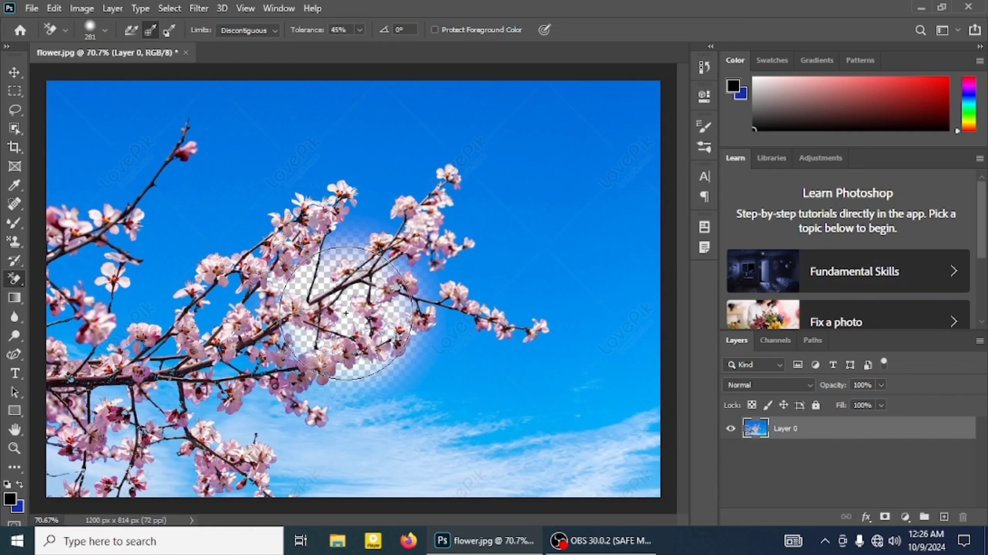
Set the eraser limits to Contiguous and erase the small sky gap above the thick branch on the left
left_click(265, 27)
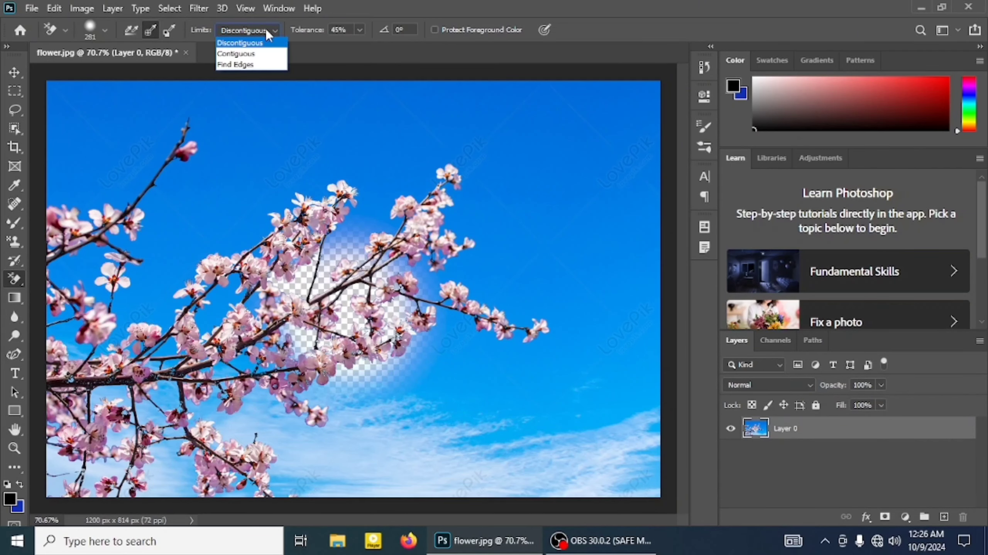
left_click(258, 56)
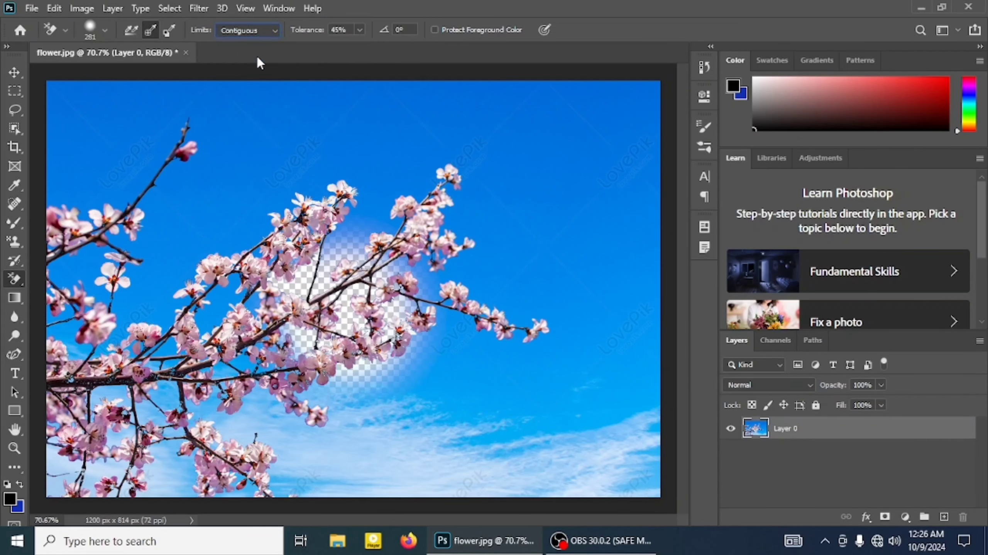
left_click(167, 351)
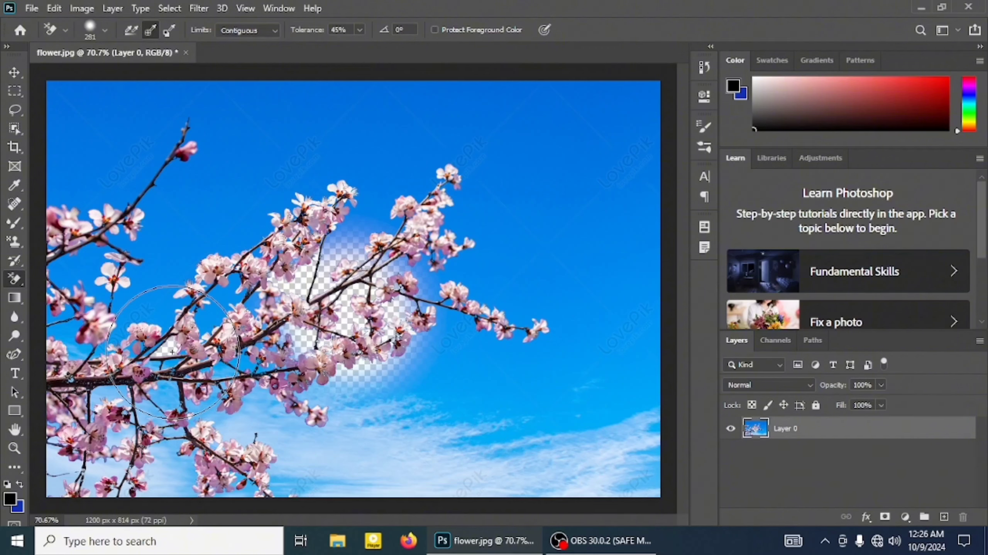
Set the eraser limits to Discontiguous and erase the surrounding sky around the left-hand branches and blossoms
left_click(264, 32)
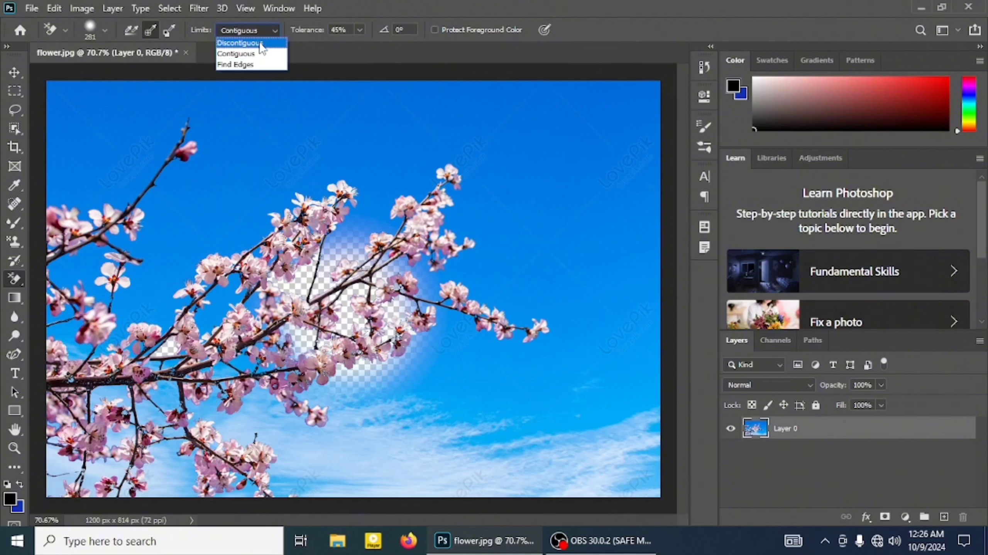
left_click(261, 44)
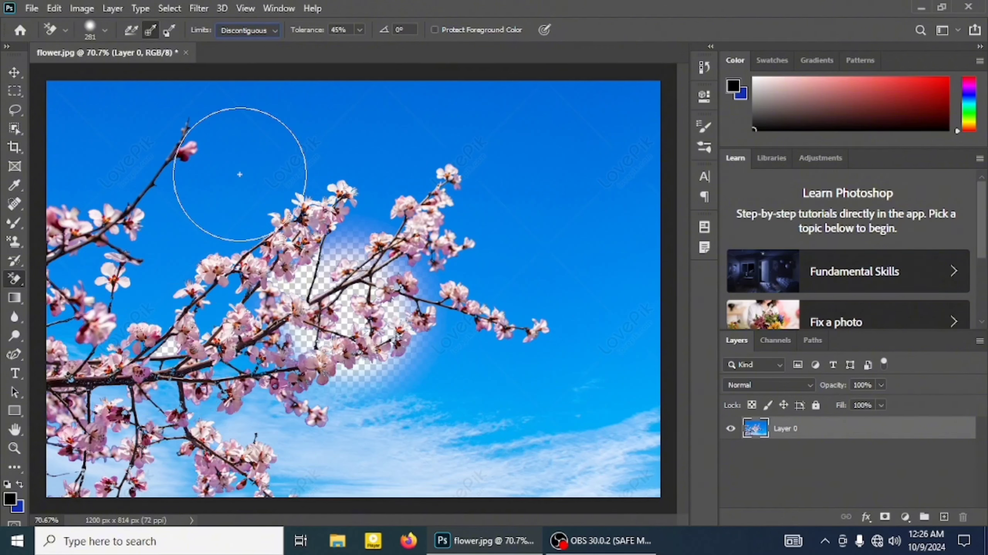
left_click(169, 363)
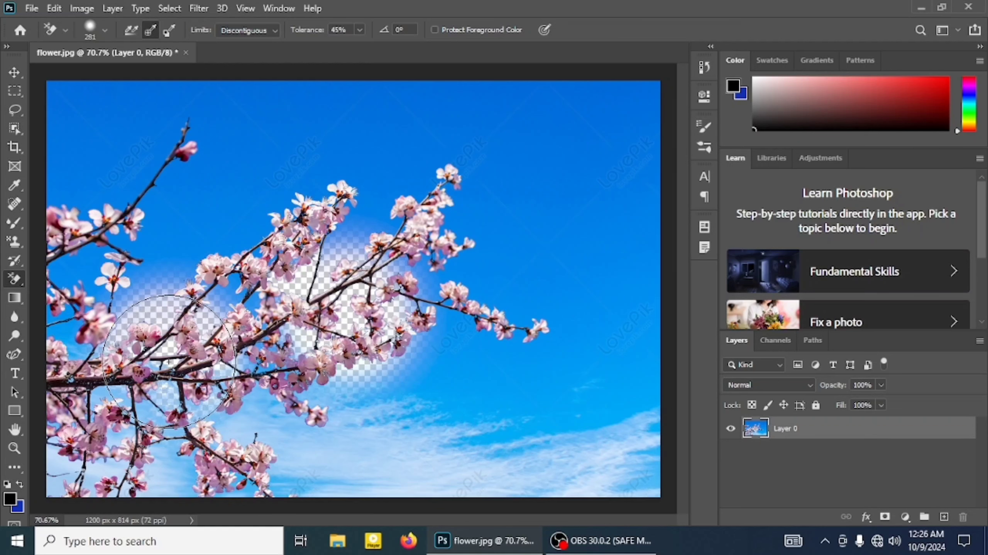
With limits kept at Discontiguous and 45% tolerance, erase the sky around the upper-left branches and then around the remaining upper and right-hand blossoms
left_click(248, 31)
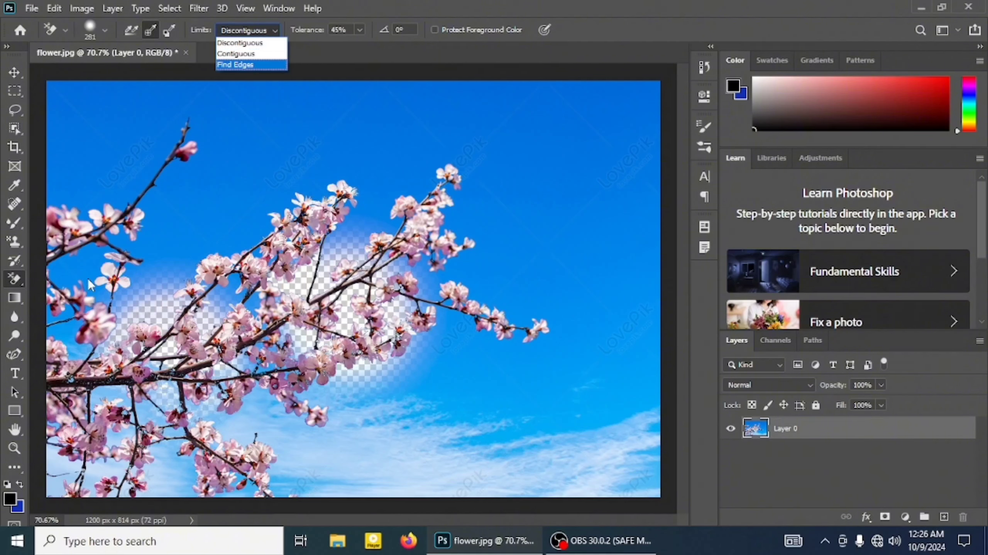
left_click(258, 49)
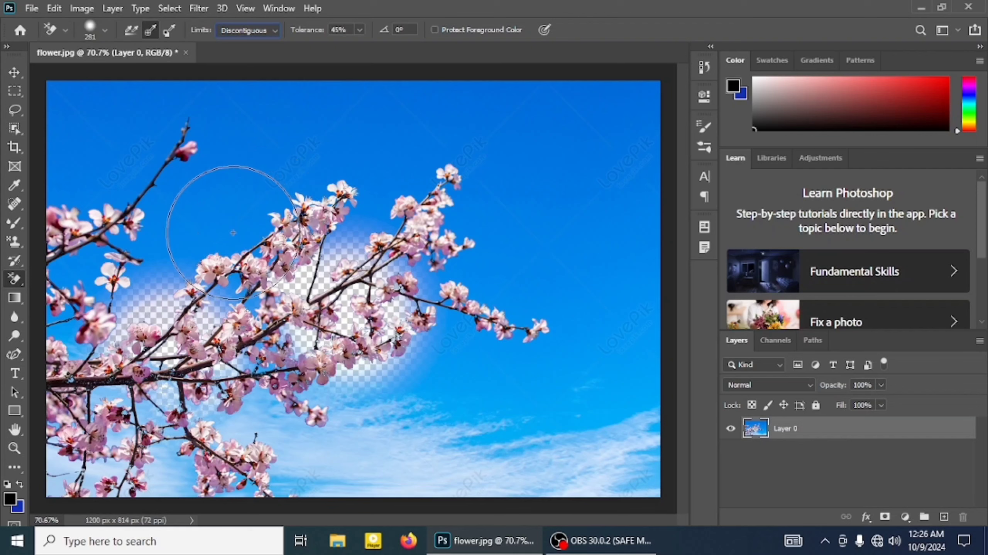
mouse_move(221, 210)
left_mouse_down()
mouse_move(129, 289)
mouse_move(134, 99)
mouse_move(73, 226)
left_mouse_up()
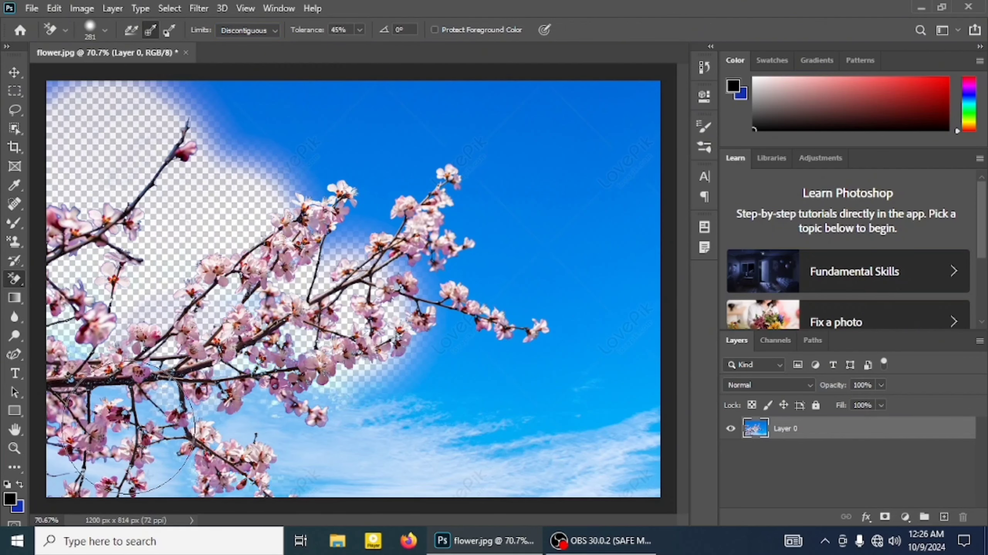
mouse_move(427, 466)
left_mouse_down()
mouse_move(493, 394)
mouse_move(456, 286)
mouse_move(463, 292)
mouse_move(466, 203)
mouse_move(381, 188)
mouse_move(353, 263)
mouse_move(369, 195)
mouse_move(293, 169)
mouse_move(308, 236)
mouse_move(395, 205)
mouse_move(265, 163)
left_mouse_up()
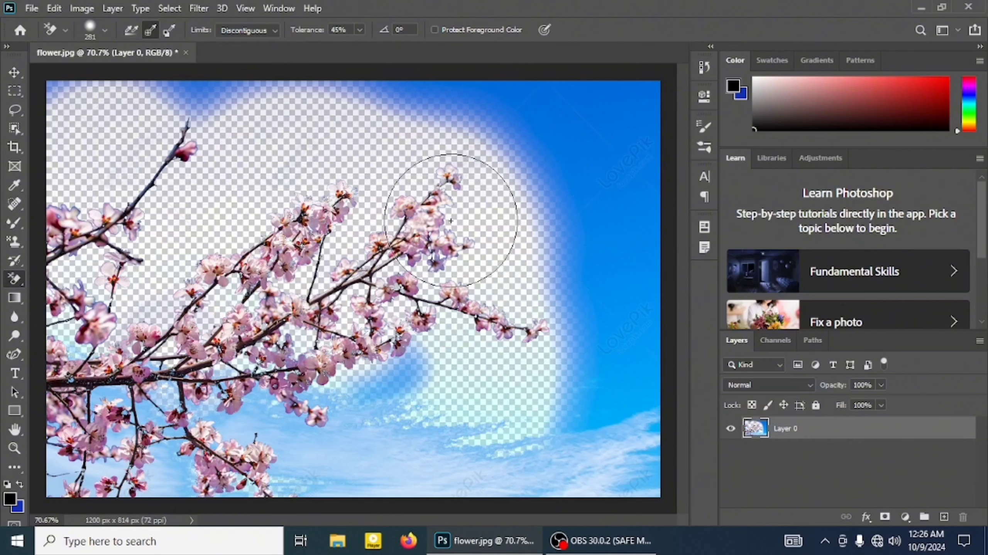
Undo all the background eraser strokes back to the original locked Background layer
key("ctrl+z")
key("ctrl+z")
key("ctrl+z")
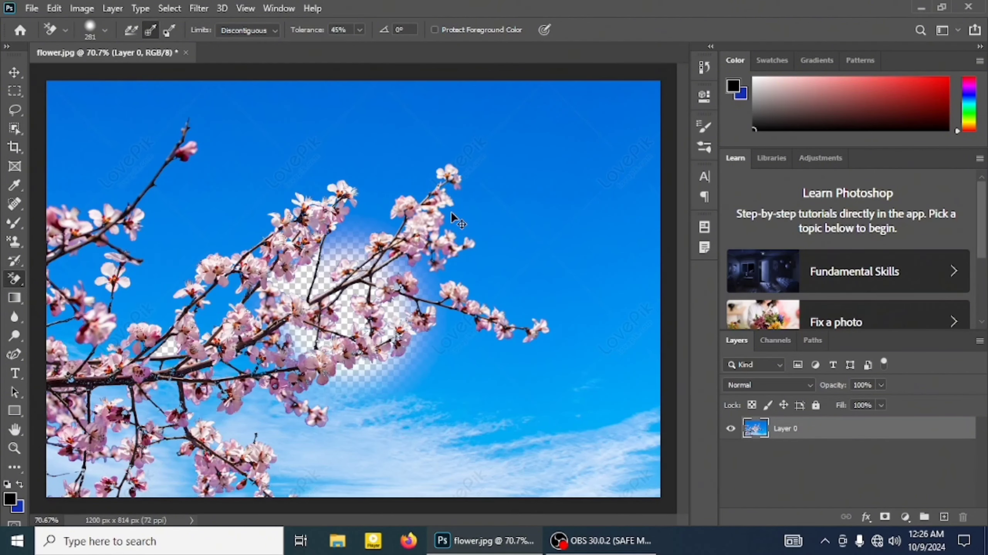
key("ctrl+z")
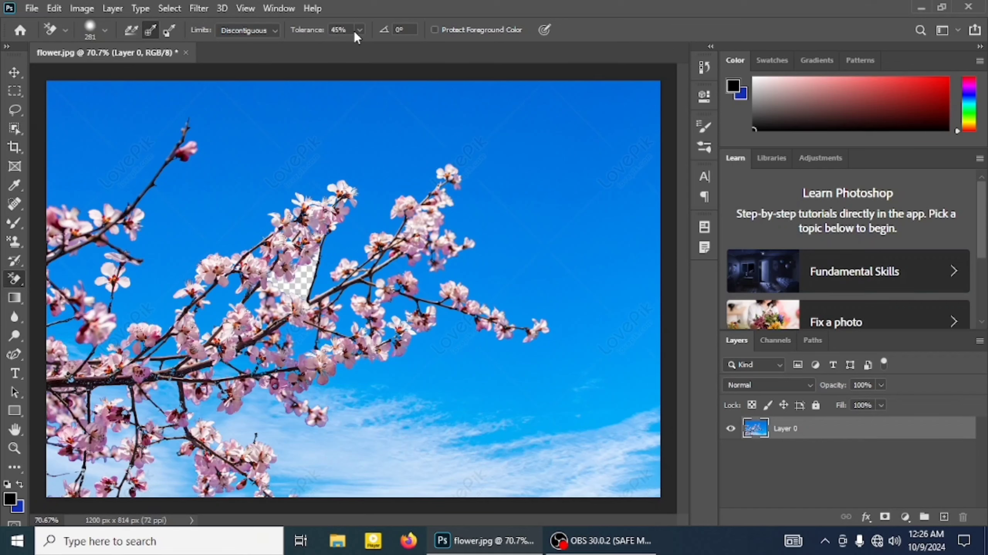
key("ctrl+z")
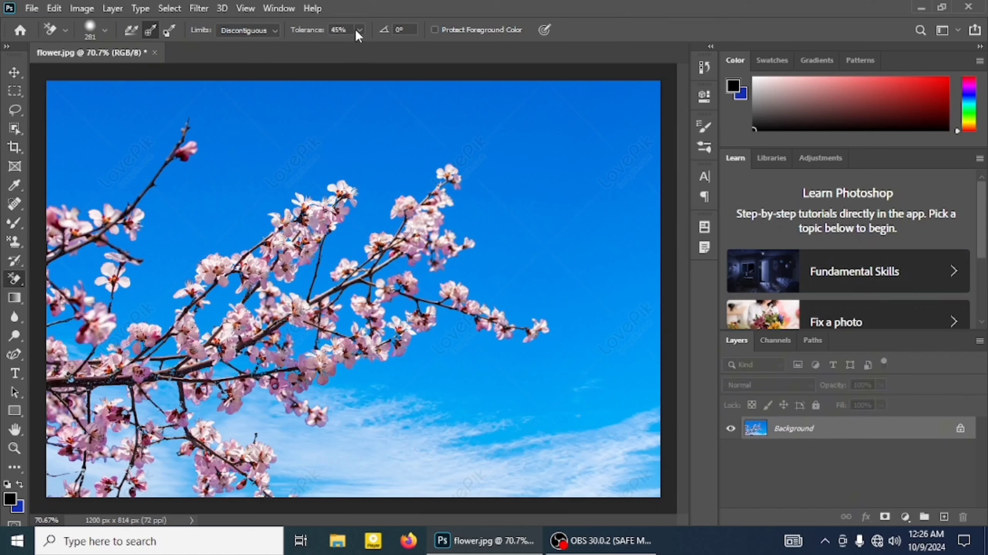
Set the eraser tolerance to 3% and erase a horizontal band of sky across the upper branches and blossoms
left_click(360, 30)
left_click_drag(361, 49, 338, 50)
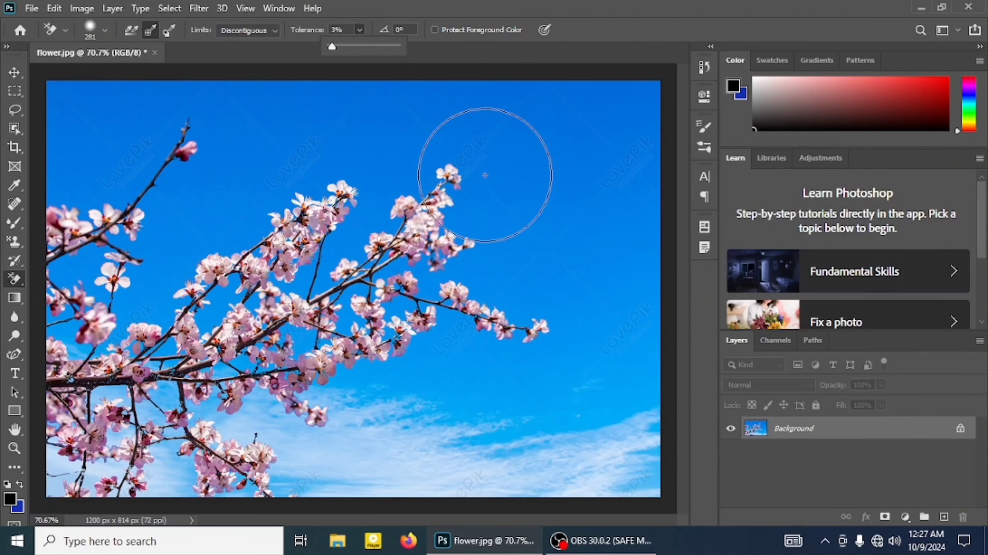
left_click_drag(523, 238, 113, 237)
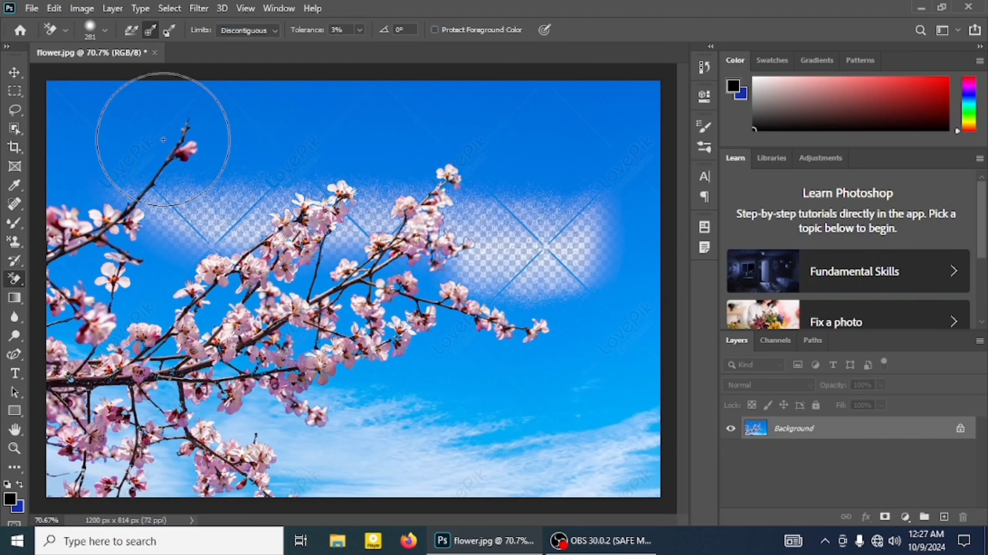
left_click_drag(544, 233, 567, 243)
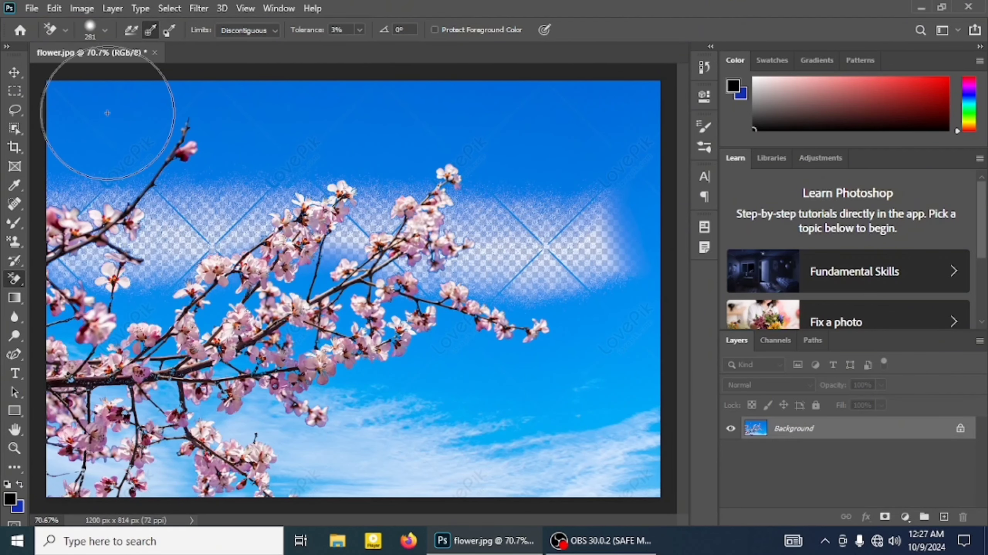
Set the eraser sampling to Background Swatch and confirm a blue background colour in the Color Picker
left_click(169, 31)
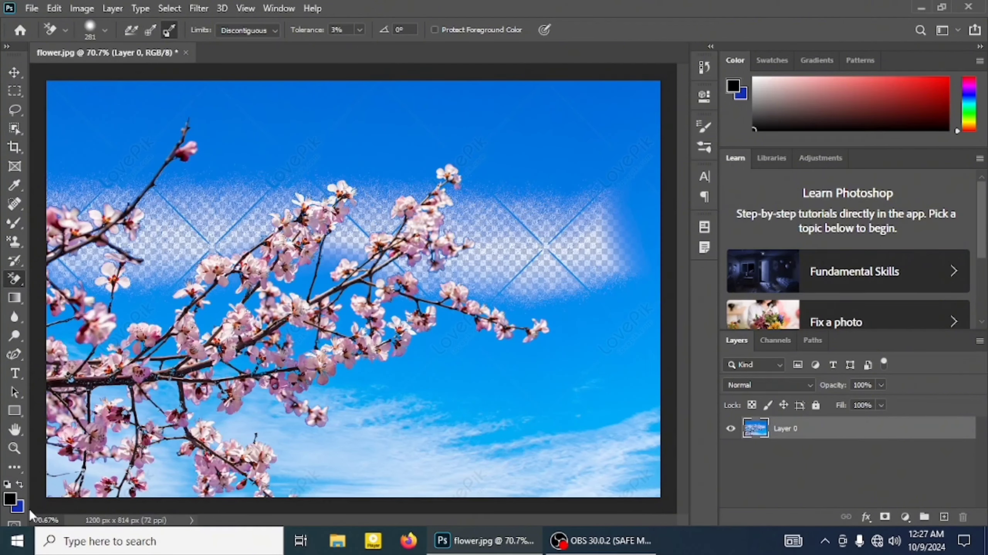
left_click(17, 511)
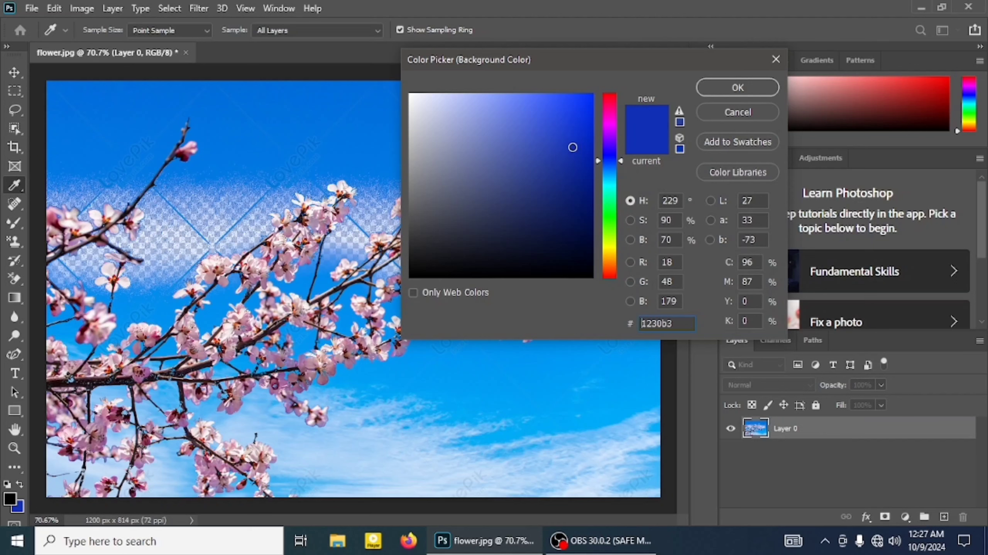
left_click(737, 87)
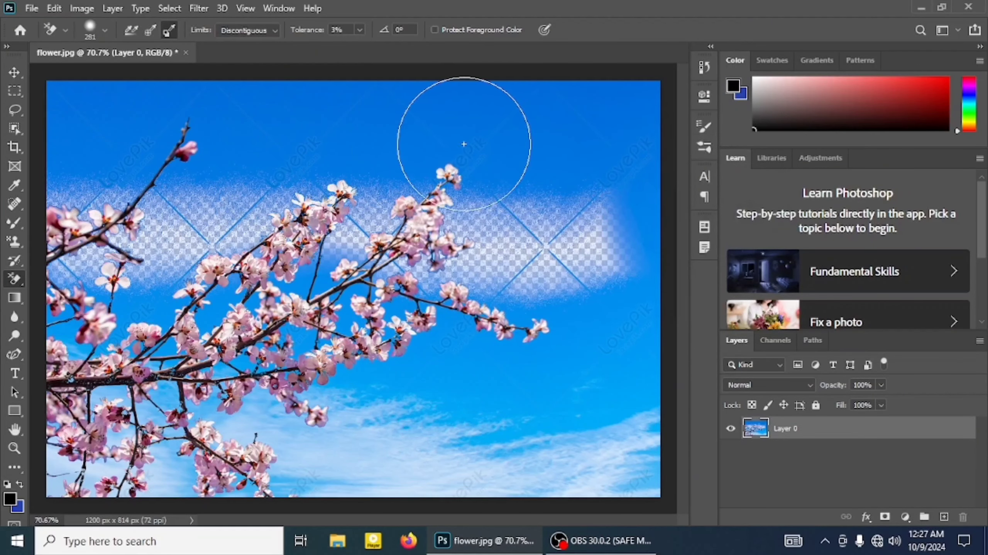
Set the eraser sampling to Continuous and erase the sky above and to the right of the branches at 3% tolerance
left_click(130, 30)
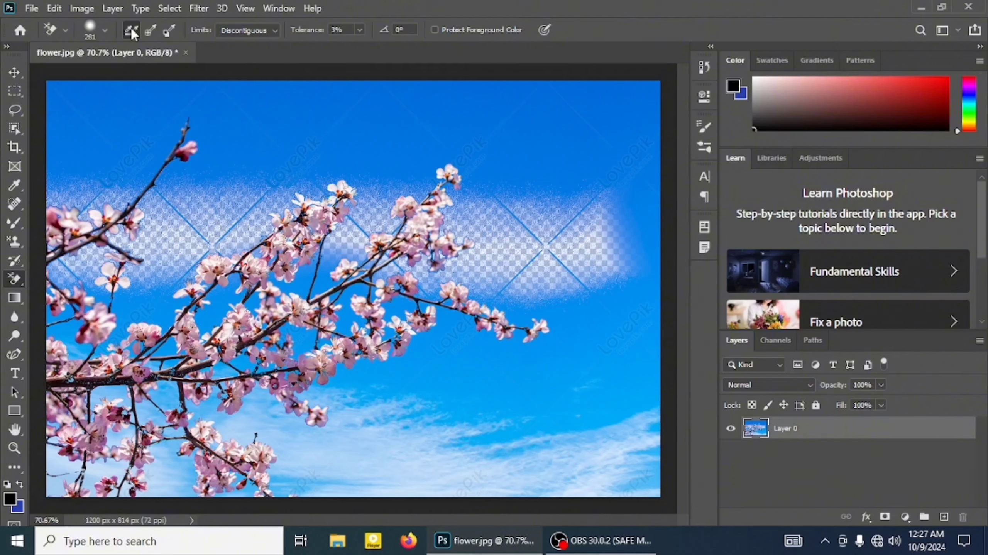
mouse_move(315, 186)
left_mouse_down()
mouse_move(349, 154)
mouse_move(209, 148)
mouse_move(177, 92)
mouse_move(89, 124)
mouse_move(590, 181)
mouse_move(488, 120)
mouse_move(606, 242)
mouse_move(466, 388)
mouse_move(545, 451)
mouse_move(433, 427)
mouse_move(584, 405)
mouse_move(646, 412)
left_mouse_up()
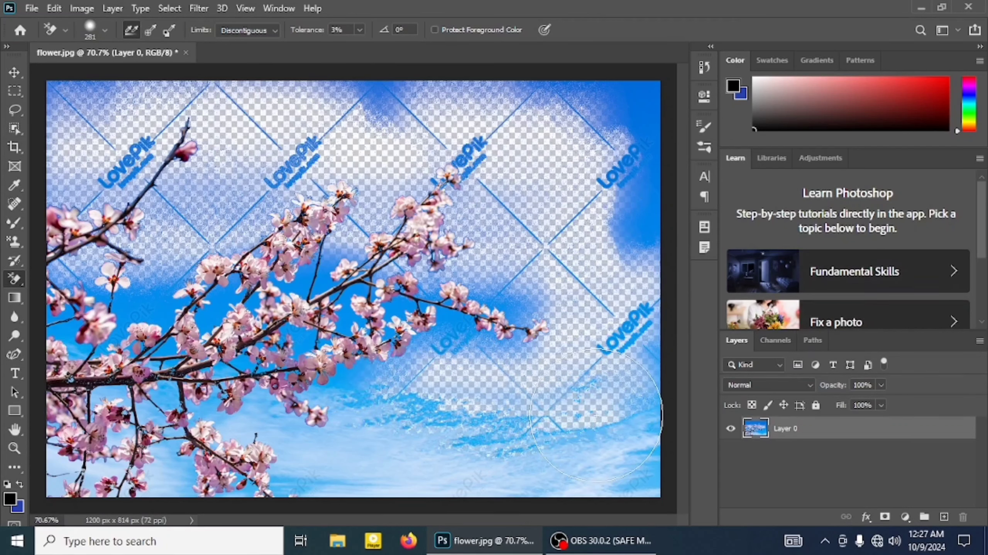
Set the eraser tolerance to 100% and erase across the sky, watermarks and blossoms in the upper and right parts of the image
left_click(361, 30)
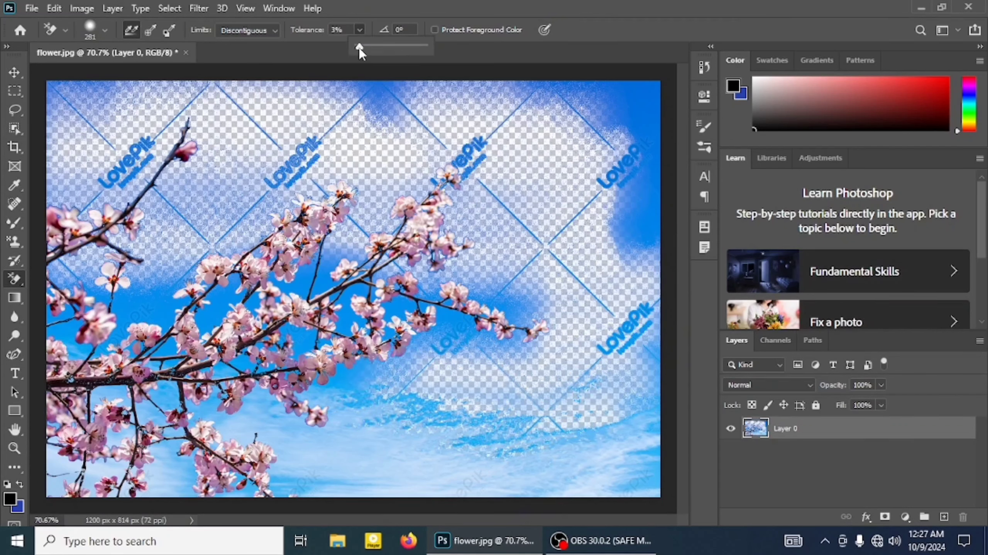
left_click_drag(358, 46, 428, 51)
mouse_move(423, 94)
left_mouse_down()
mouse_move(430, 137)
mouse_move(556, 204)
mouse_move(242, 106)
mouse_move(133, 204)
mouse_move(97, 163)
mouse_move(512, 151)
mouse_move(585, 172)
mouse_move(601, 143)
mouse_move(589, 396)
mouse_move(360, 441)
mouse_move(646, 448)
mouse_move(486, 355)
mouse_move(471, 309)
mouse_move(330, 223)
mouse_move(133, 245)
mouse_move(638, 233)
left_mouse_up()
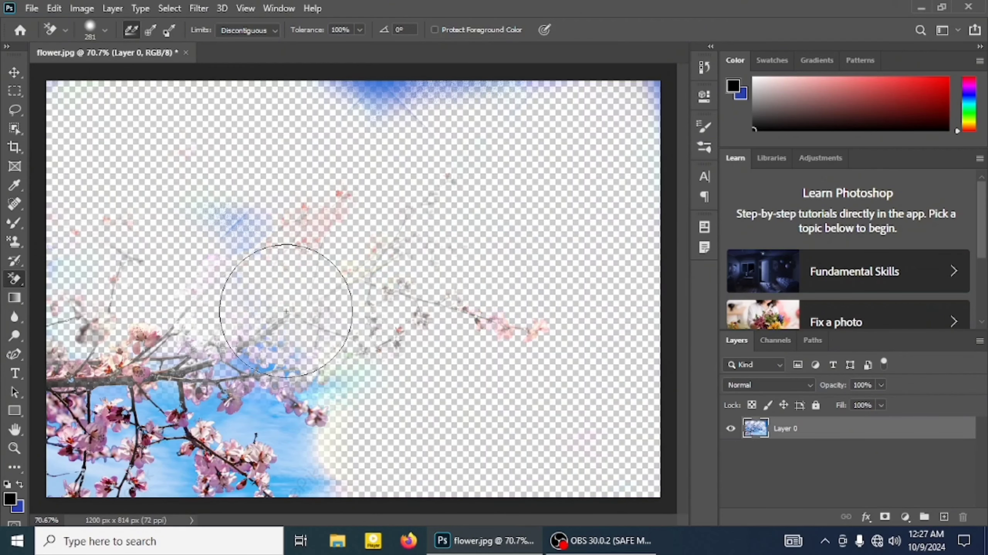